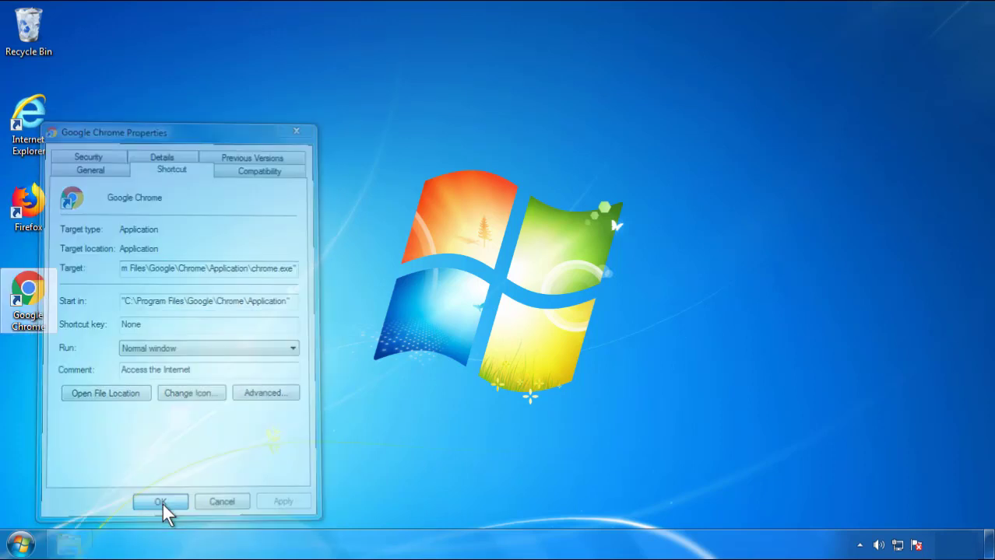
Save the Google Chrome shortcut with its Target ending at chrome.exe and close its properties
{"action": "left_click", "coordinate": [21, 545]}
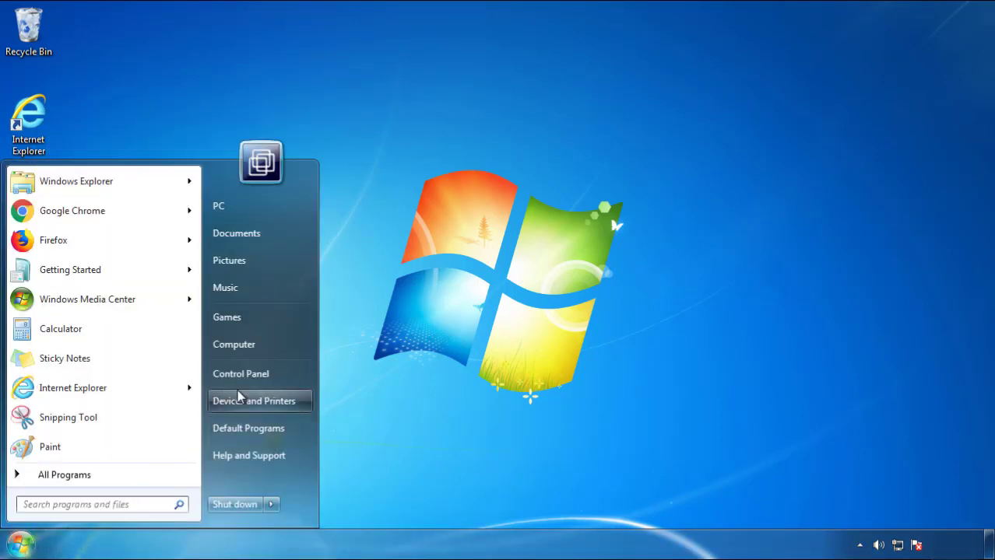
Open the installed programs list in Control Panel, sorted by install date with newest first
{"action": "left_click", "coordinate": [249, 372]}
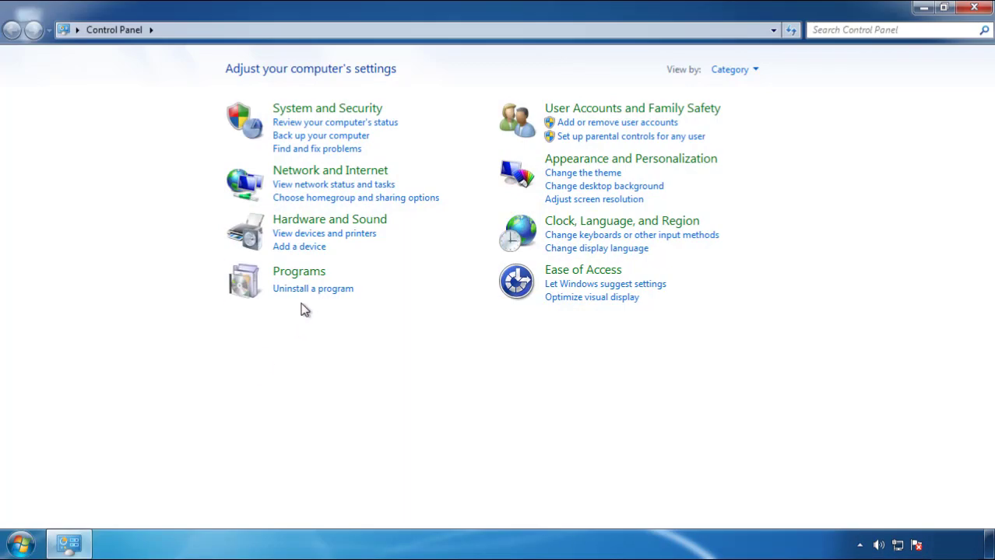
{"action": "left_click", "coordinate": [309, 288]}
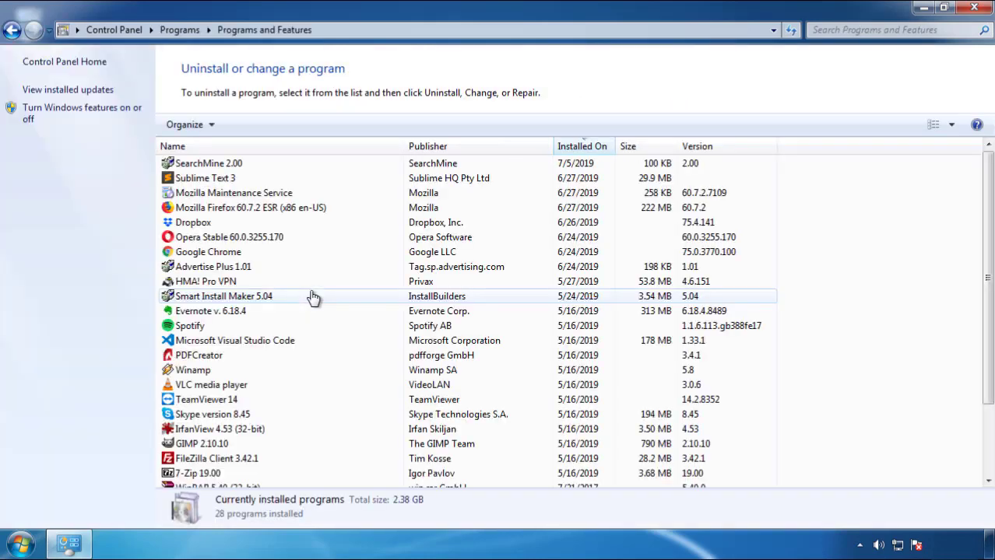
{"action": "left_click", "coordinate": [583, 147]}
{"action": "left_click", "coordinate": [580, 148]}
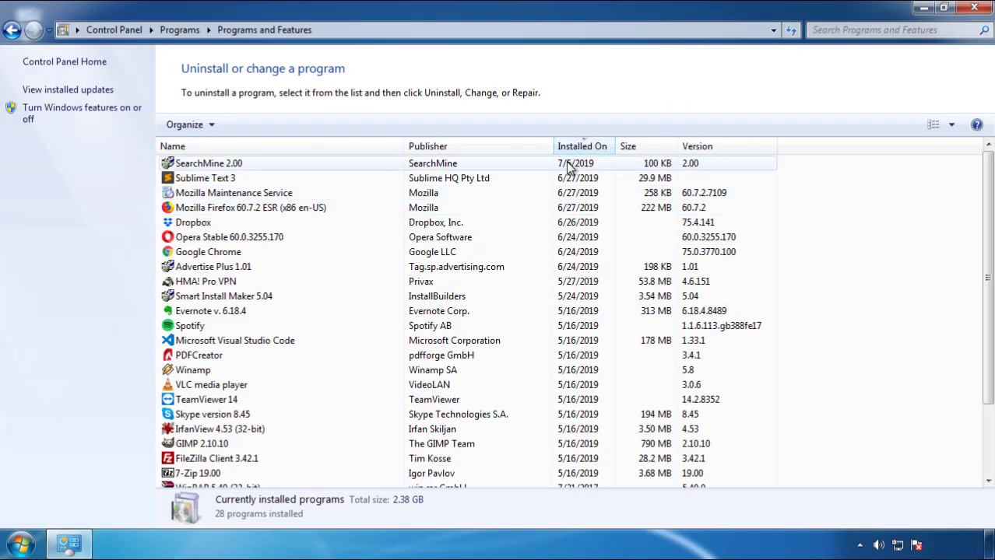
Uninstall SearchMine 2.00, finish the wizard, and close Programs and Features
{"action": "left_click", "coordinate": [208, 165]}
{"action": "left_click", "coordinate": [248, 125]}
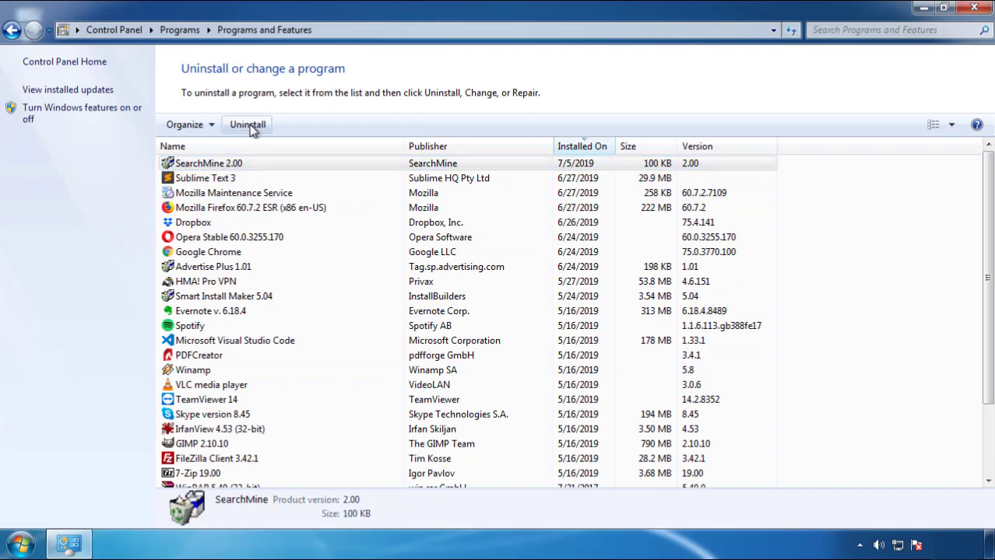
{"action": "left_click", "coordinate": [582, 413]}
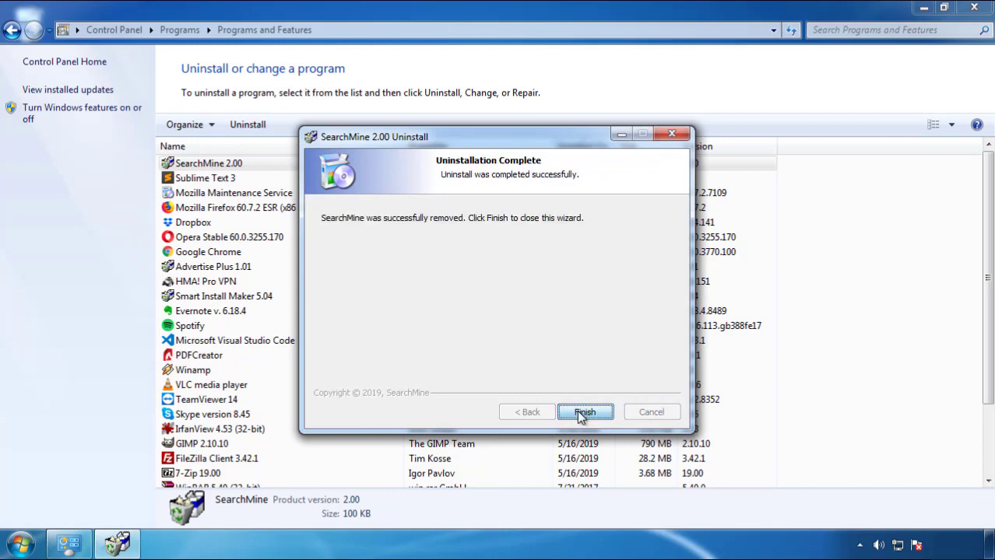
{"action": "left_click", "coordinate": [582, 412]}
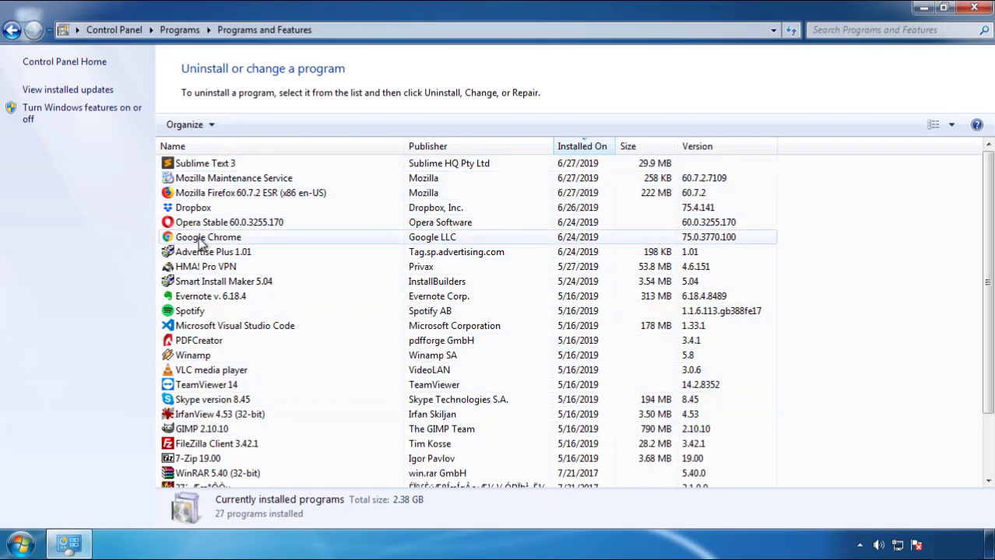
{"action": "left_click", "coordinate": [975, 9]}
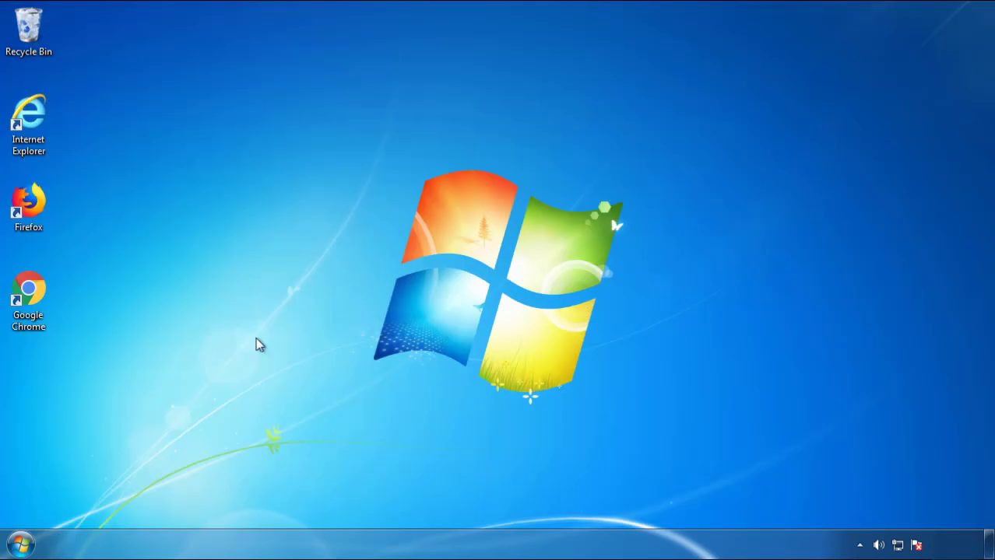
Restart the computer from the Start menu's Shut down options
{"action": "left_click", "coordinate": [1, 543]}
{"action": "mouse_move", "coordinate": [267, 507]}
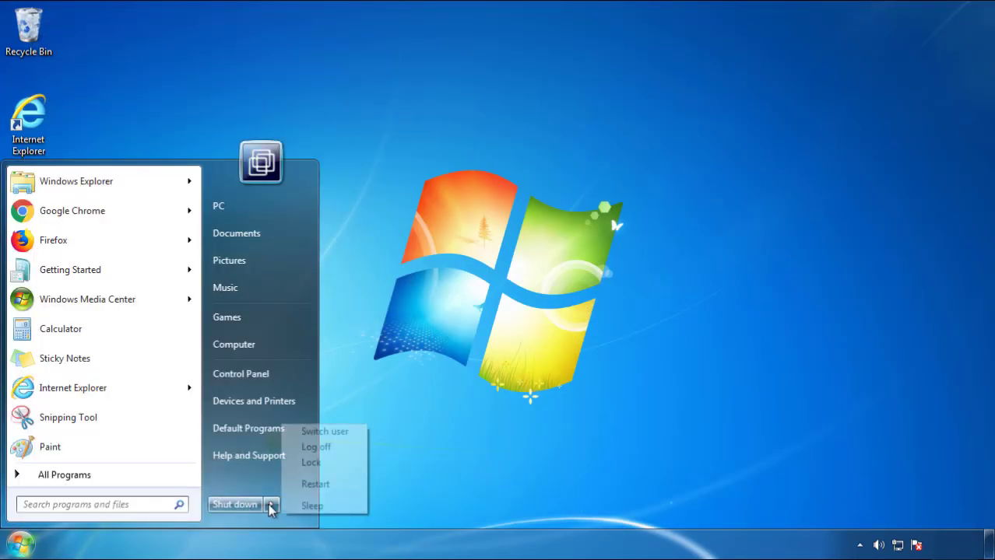
{"action": "left_click", "coordinate": [519, 426]}
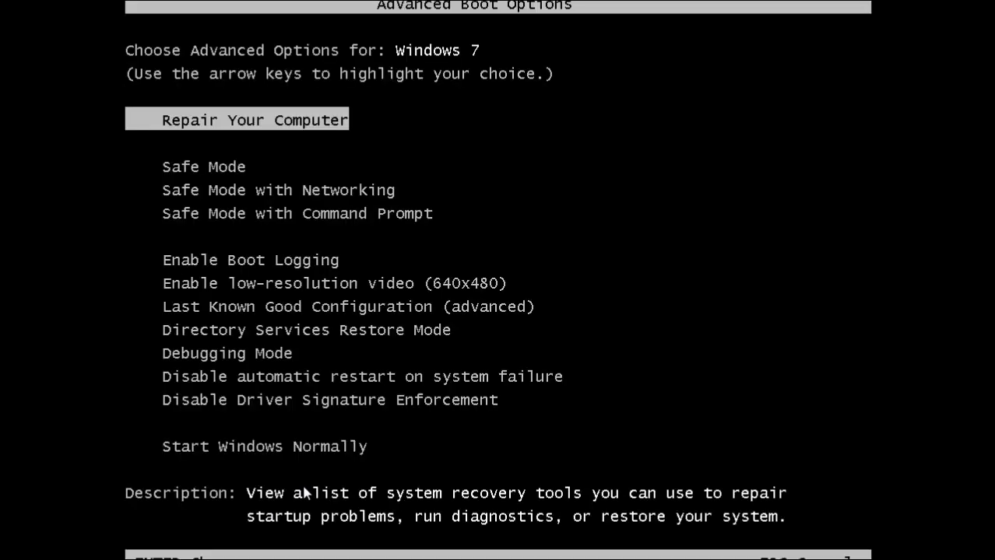
Boot Windows into Safe Mode and launch Firefox from the desktop
{"action": "key", "text": "Down"}
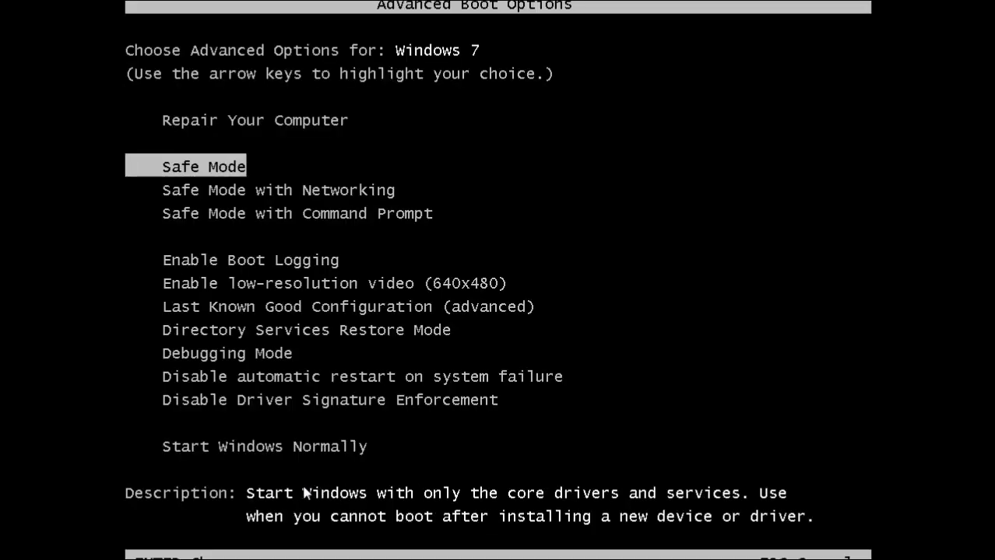
{"action": "key", "text": "Return"}
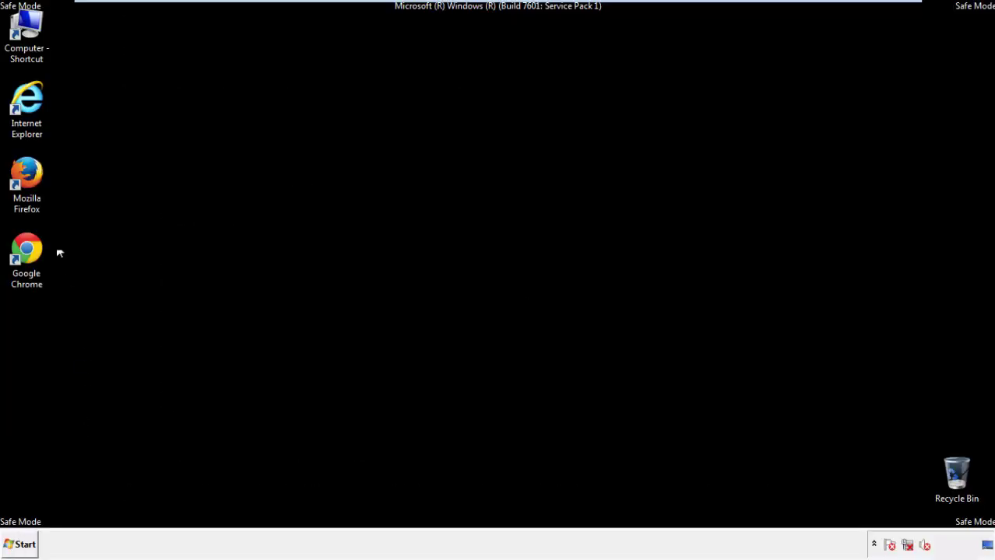
{"action": "double_click", "coordinate": [35, 181]}
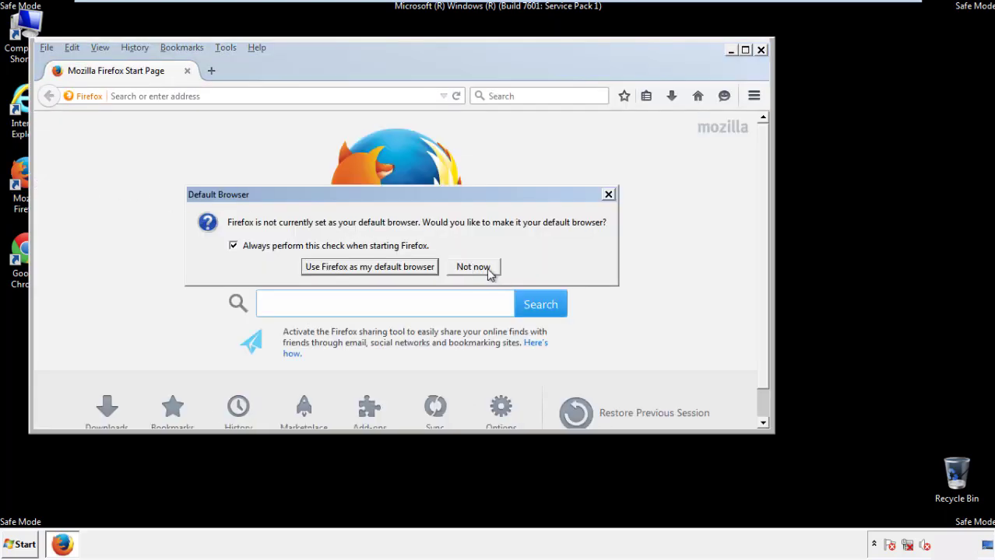
Decline making Firefox the default browser and show Firefox's Menu Bar
{"action": "left_click", "coordinate": [474, 267]}
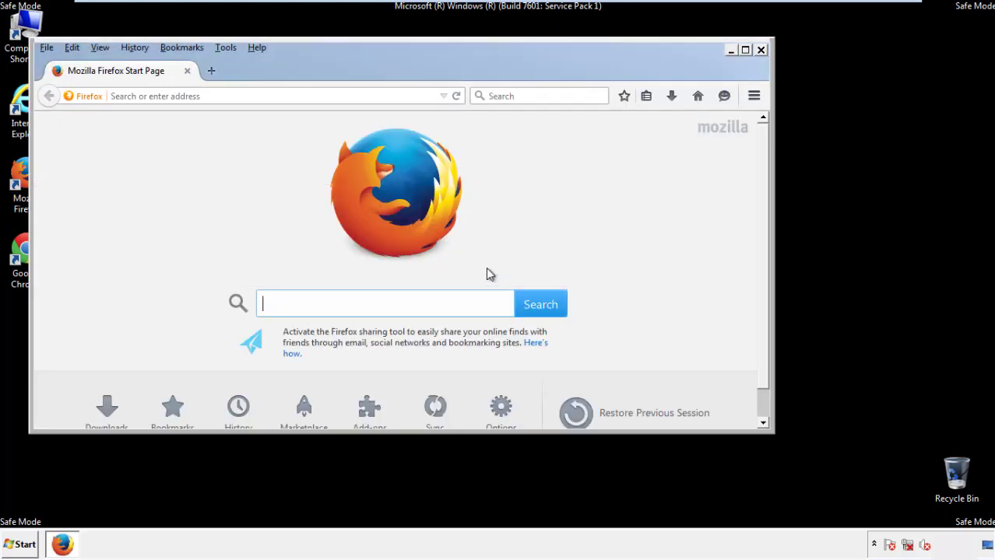
{"action": "right_click", "coordinate": [306, 69]}
{"action": "left_click", "coordinate": [334, 116]}
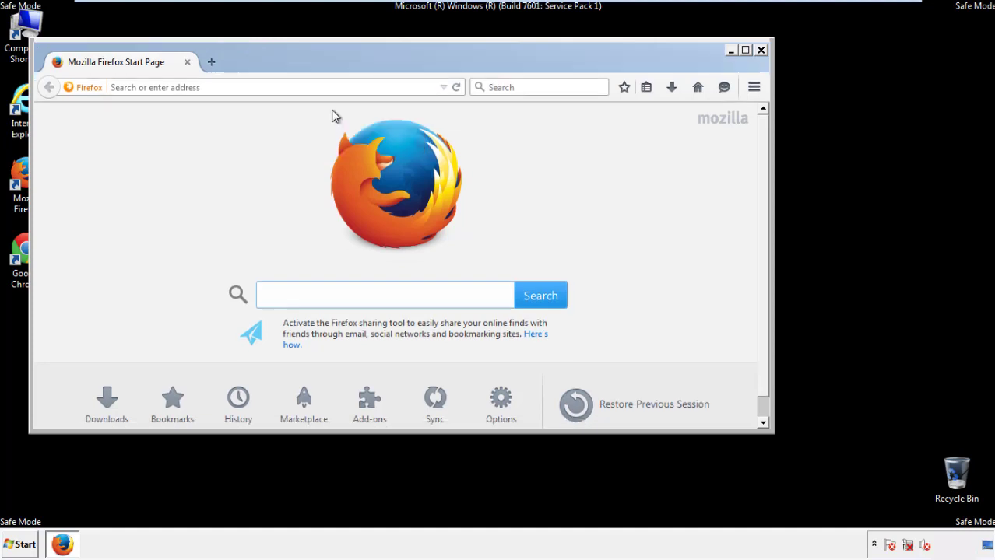
{"action": "right_click", "coordinate": [316, 66]}
{"action": "left_click", "coordinate": [325, 120]}
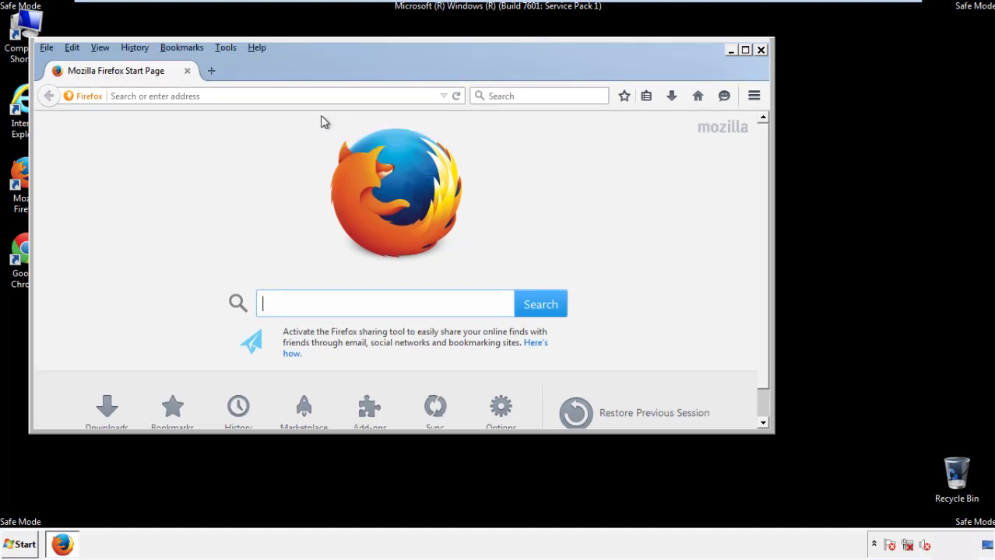
Clear Firefox history for Everything, including Offline Website Data and Site Preferences
{"action": "left_click", "coordinate": [140, 49]}
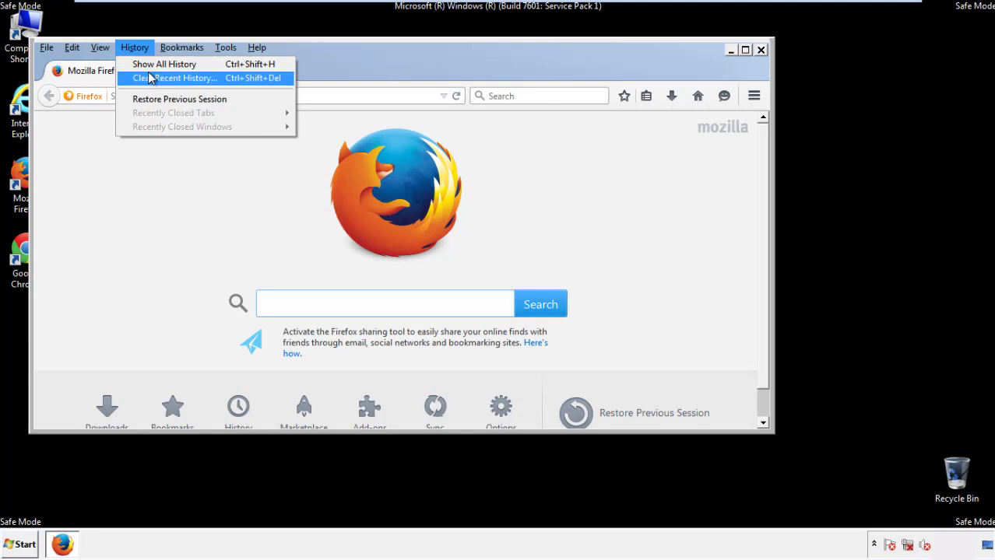
{"action": "left_click", "coordinate": [149, 77]}
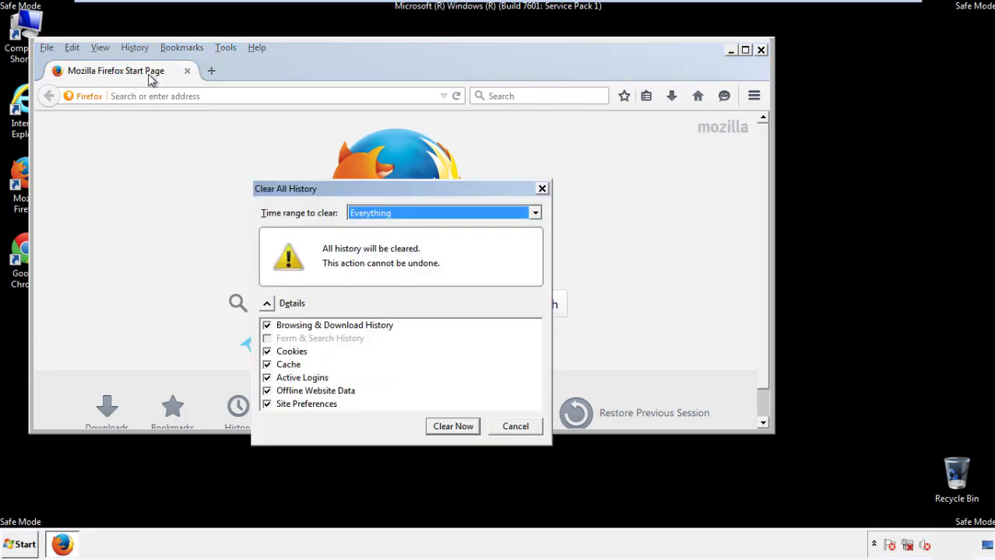
{"action": "left_click", "coordinate": [366, 213]}
{"action": "left_click", "coordinate": [372, 292]}
{"action": "left_click", "coordinate": [267, 391]}
{"action": "left_click", "coordinate": [267, 391]}
{"action": "left_click", "coordinate": [267, 404]}
{"action": "left_click", "coordinate": [267, 404]}
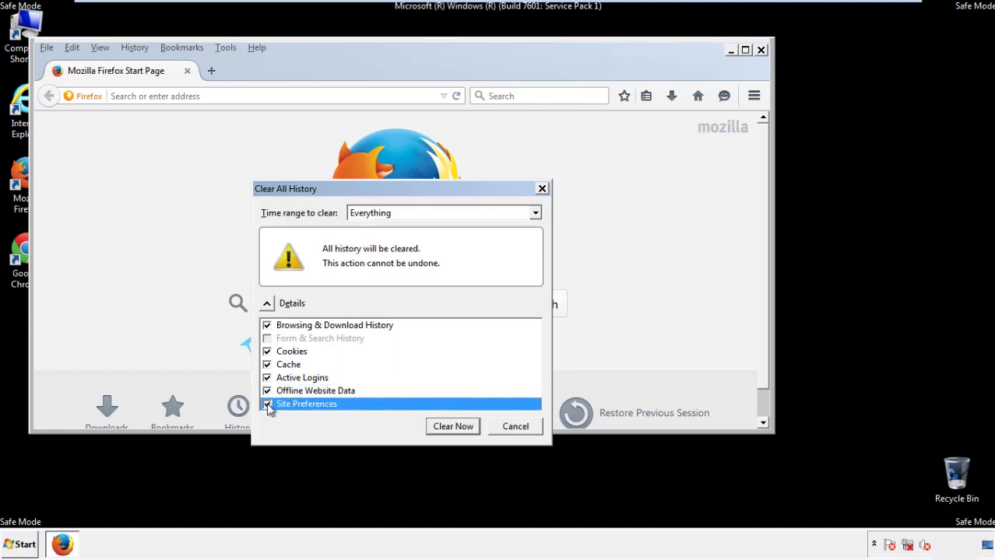
{"action": "left_click", "coordinate": [452, 427]}
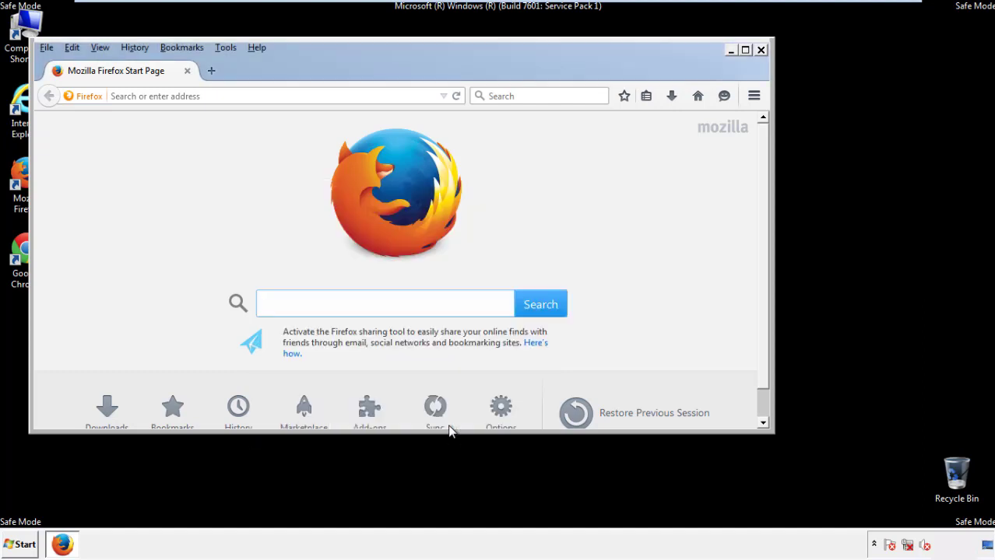
Refresh Firefox from Troubleshooting Information, decline the default-browser prompt, and close Firefox
{"action": "left_click", "coordinate": [257, 47]}
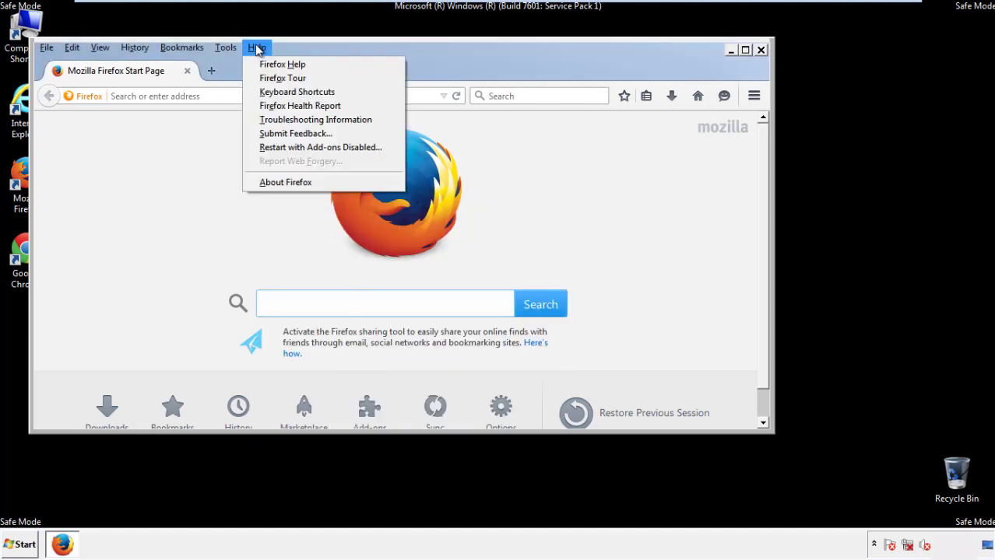
{"action": "left_click", "coordinate": [287, 119]}
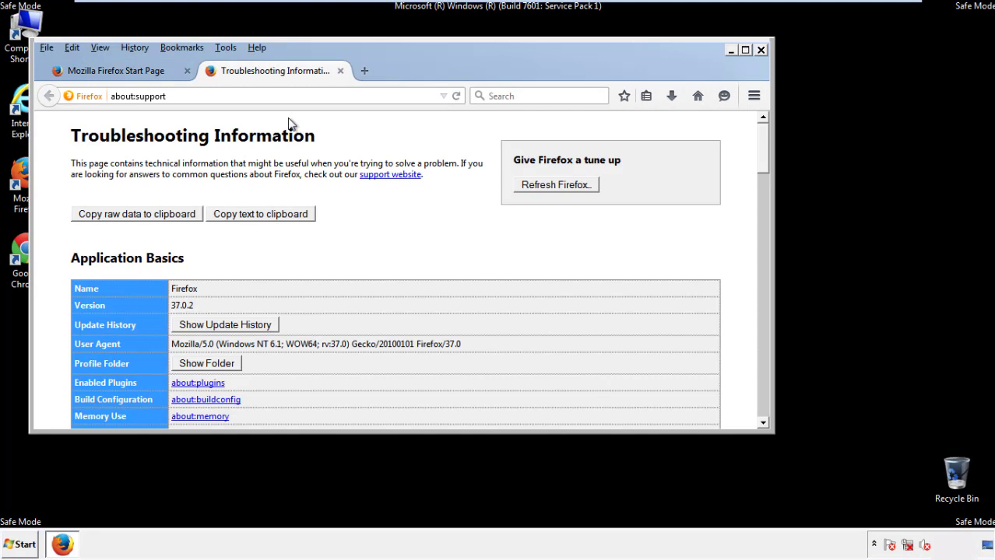
{"action": "left_click", "coordinate": [577, 189]}
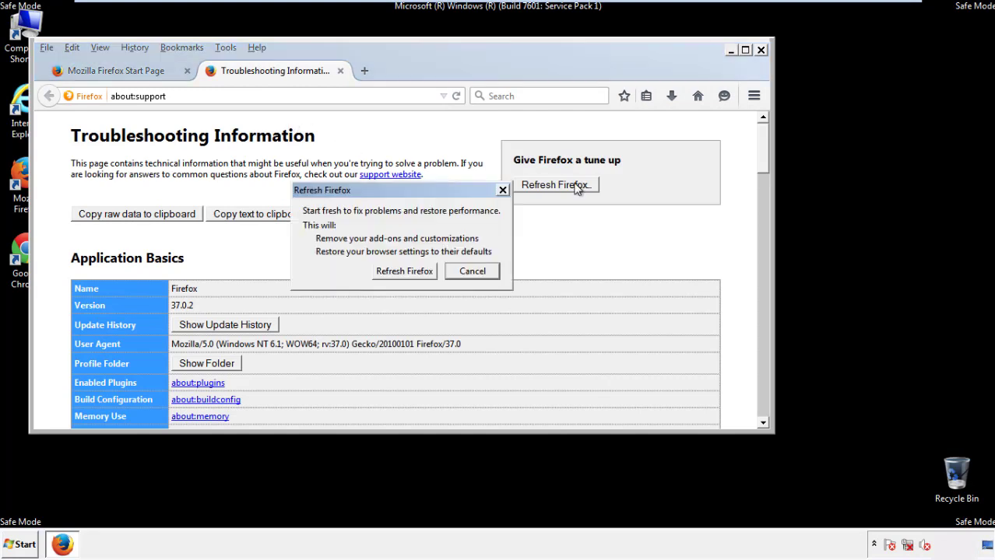
{"action": "left_click", "coordinate": [403, 271]}
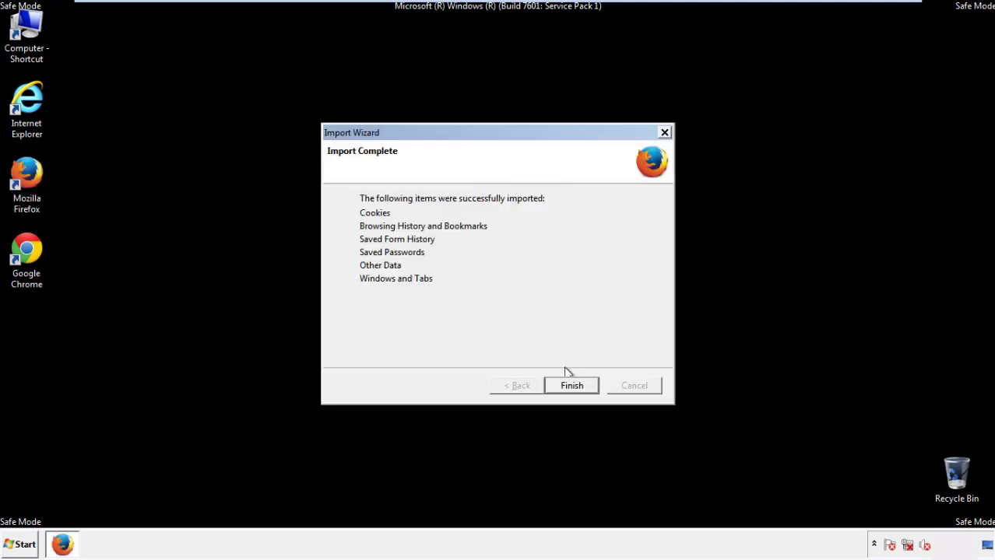
{"action": "left_click", "coordinate": [571, 386]}
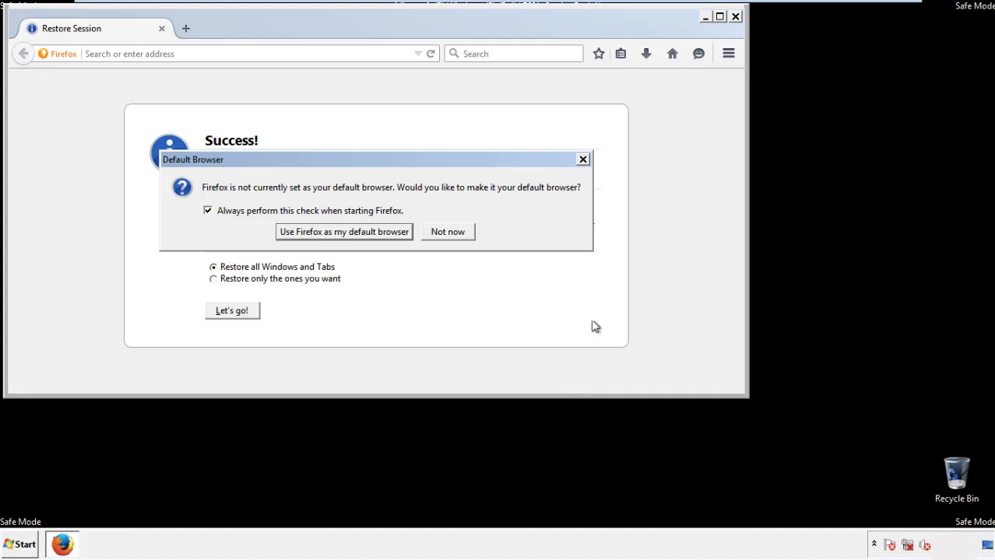
{"action": "left_click", "coordinate": [450, 233]}
{"action": "left_click", "coordinate": [734, 16]}
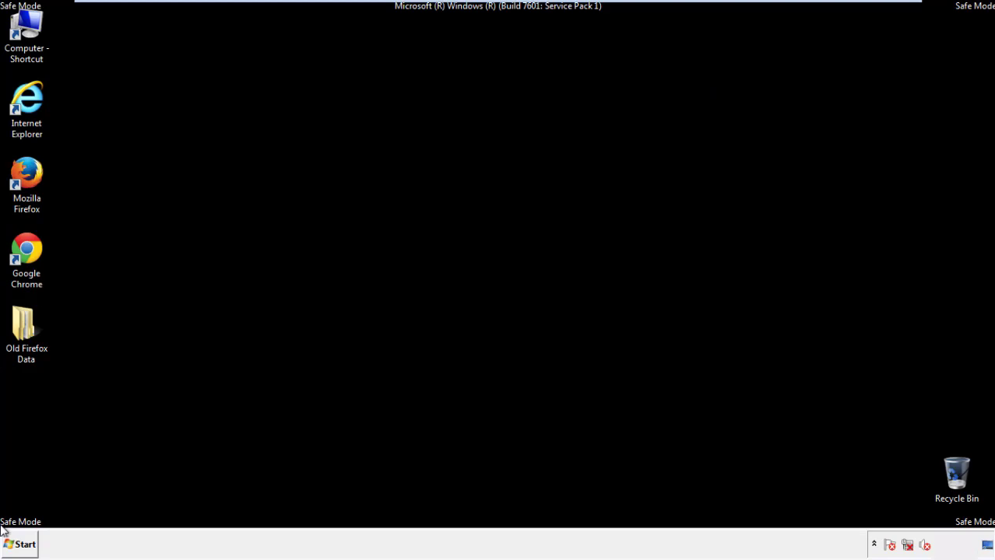
Launch Google Chrome, dismiss its default-browser prompt, and open Settings from the Chrome menu
{"action": "left_click", "coordinate": [24, 247]}
{"action": "double_click", "coordinate": [24, 247]}
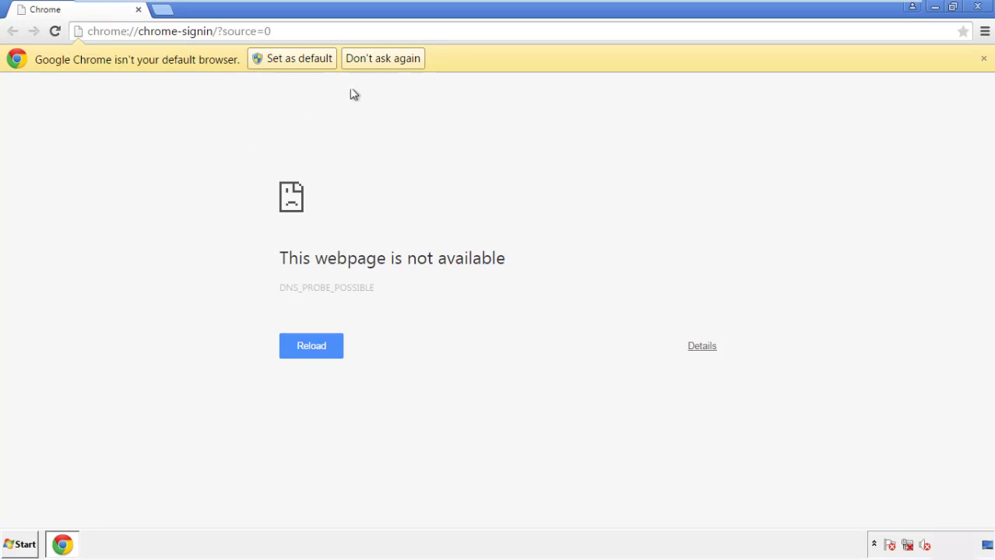
{"action": "left_click", "coordinate": [400, 61]}
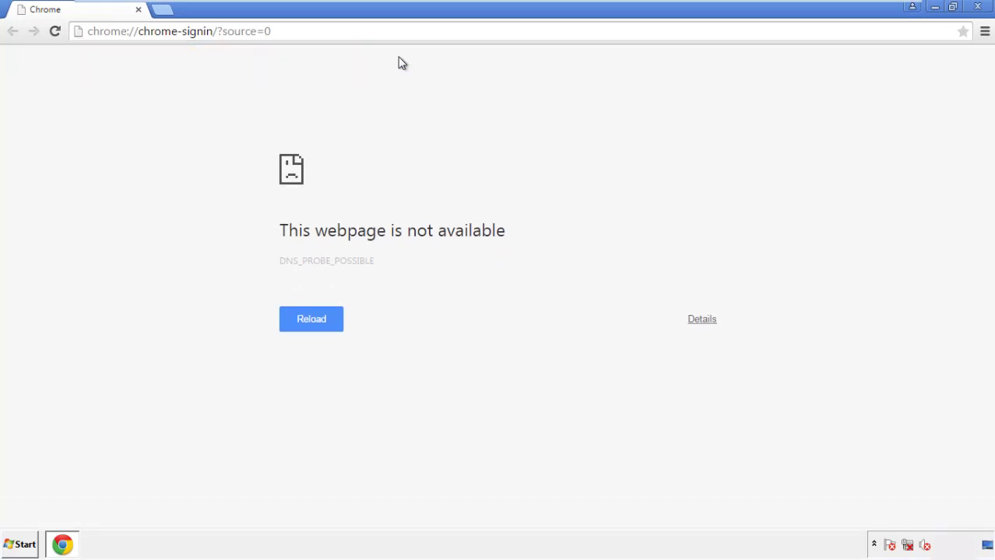
{"action": "left_click", "coordinate": [985, 32]}
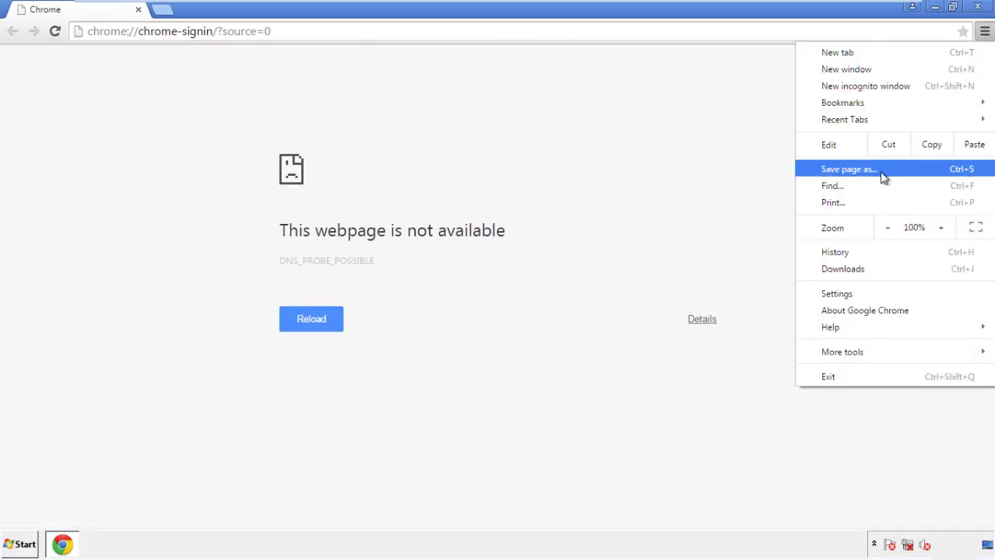
{"action": "left_click", "coordinate": [840, 294]}
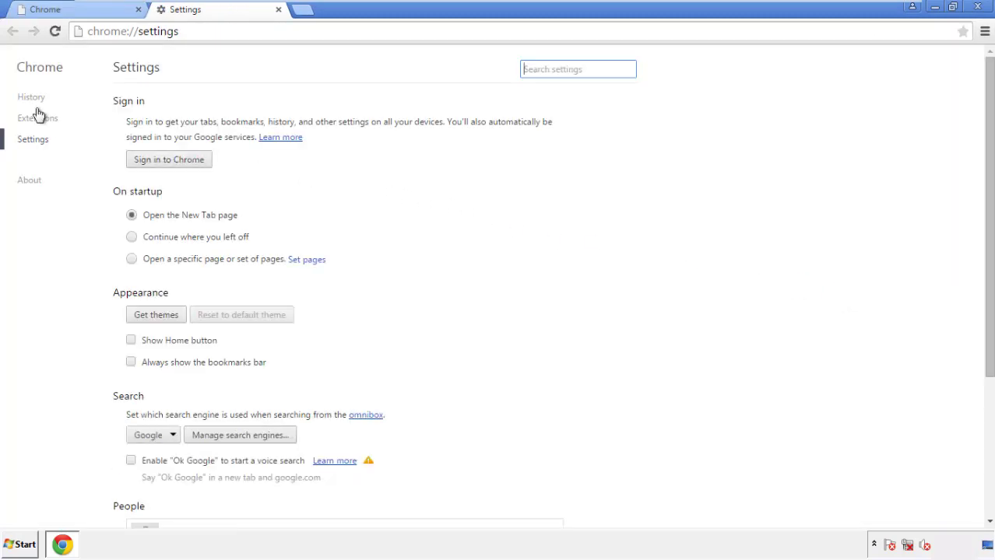
Clear Chrome browsing data from the beginning of time, including Autofill form data
{"action": "left_click", "coordinate": [35, 100]}
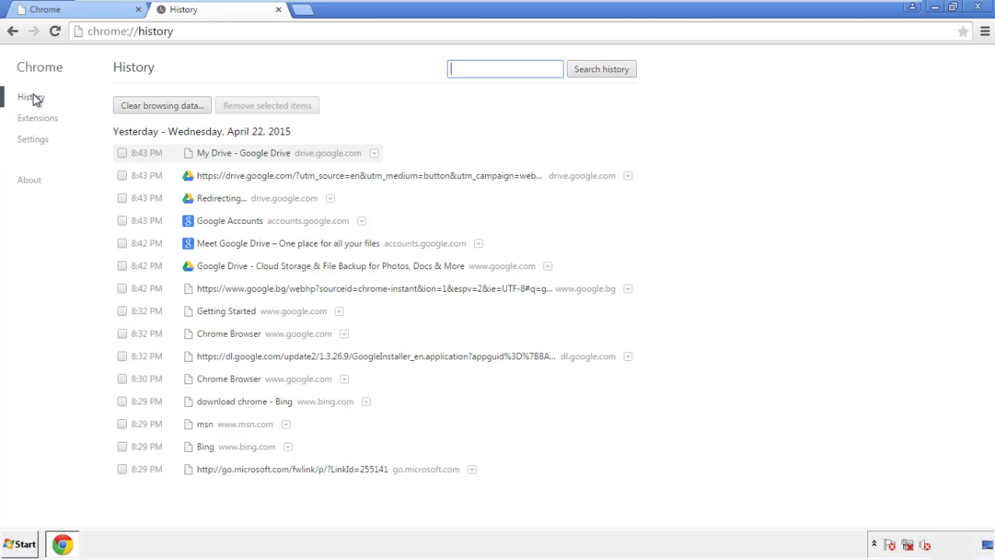
{"action": "left_click", "coordinate": [150, 109]}
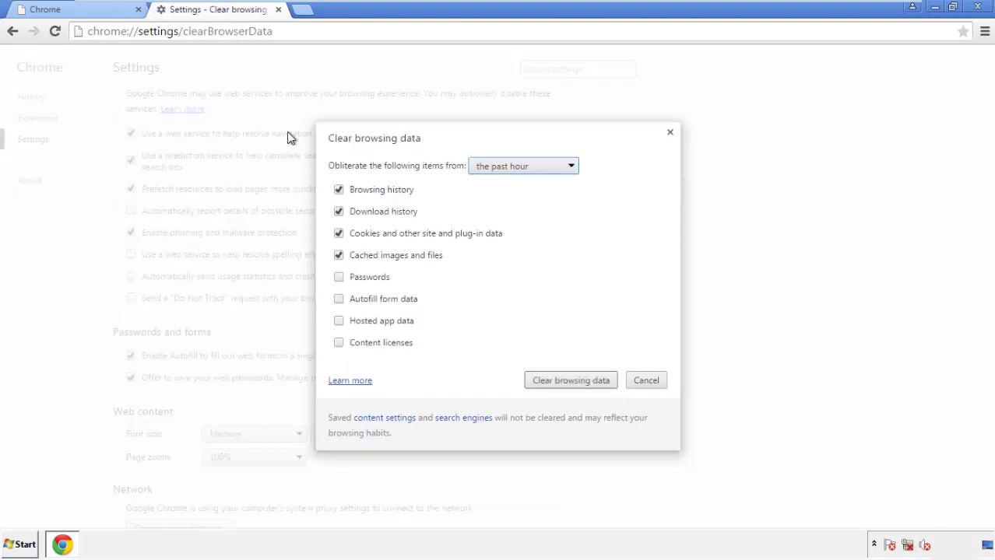
{"action": "left_click", "coordinate": [501, 168]}
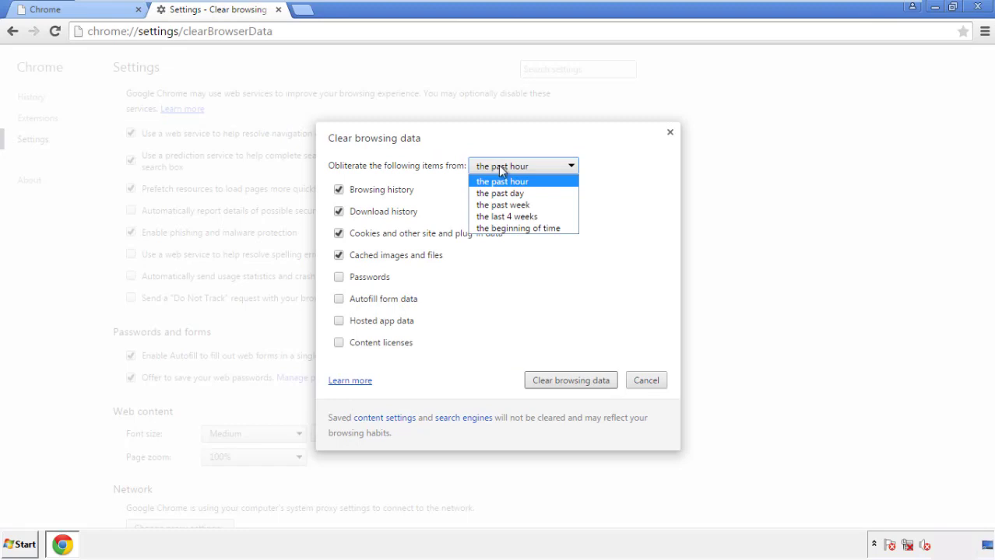
{"action": "left_click", "coordinate": [499, 229]}
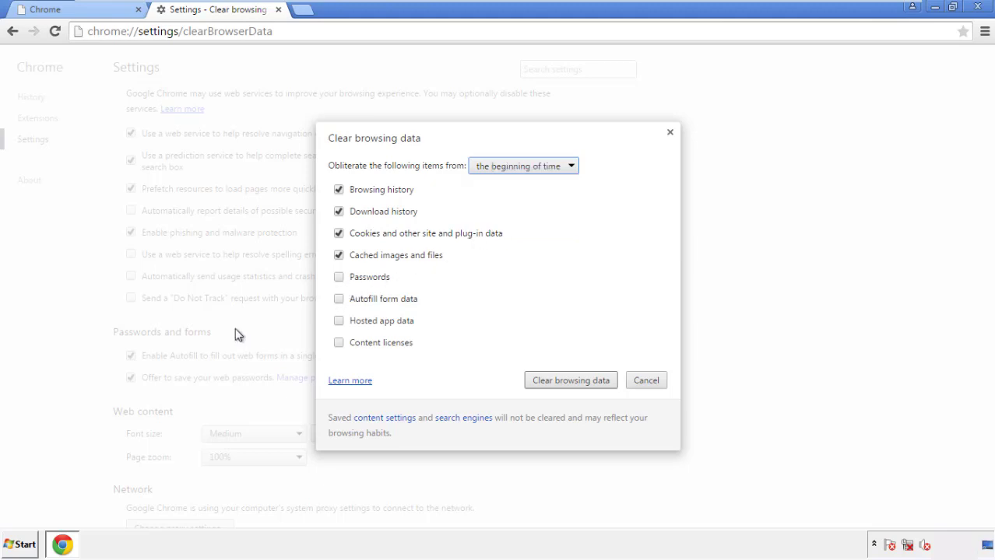
{"action": "left_click", "coordinate": [343, 302]}
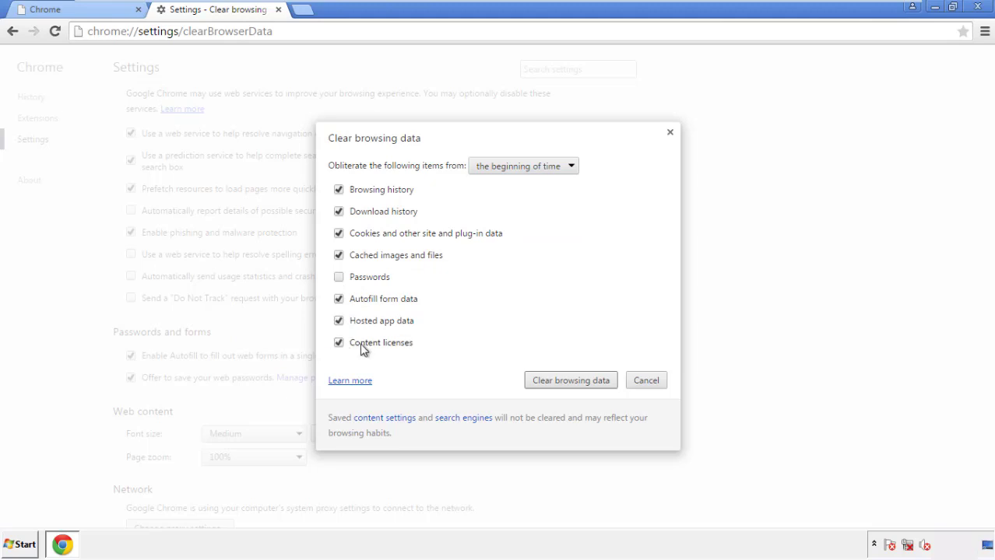
{"action": "left_click", "coordinate": [558, 383]}
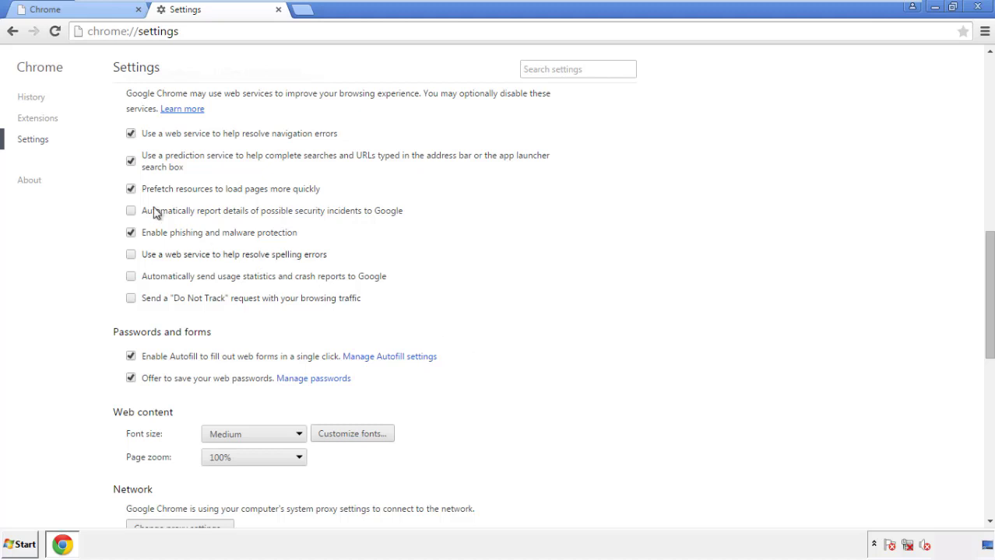
Reset Chrome's settings from the bottom of Settings, confirm Reset, and close Chrome
{"action": "left_click_drag", "start_coordinate": [988, 247], "coordinate": [970, 434]}
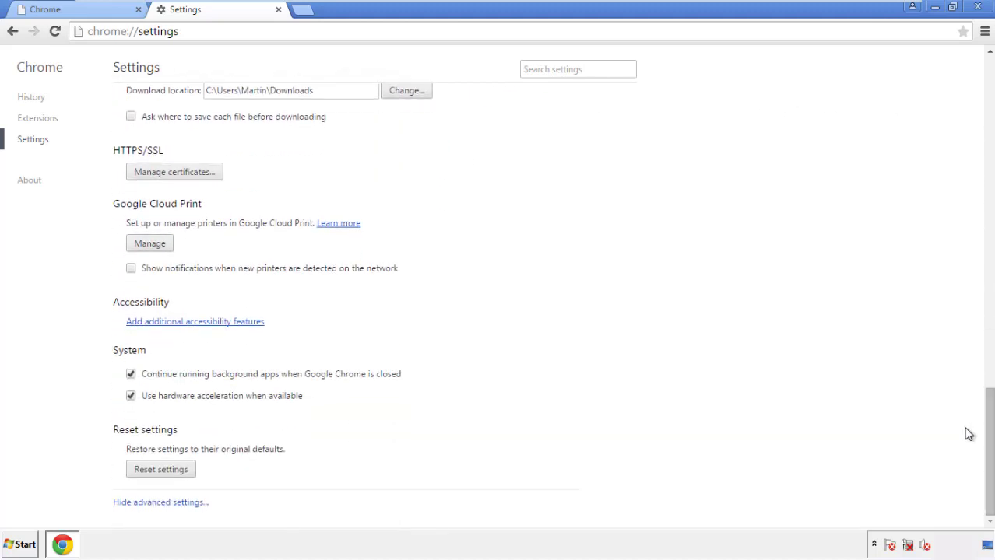
{"action": "left_click", "coordinate": [161, 469]}
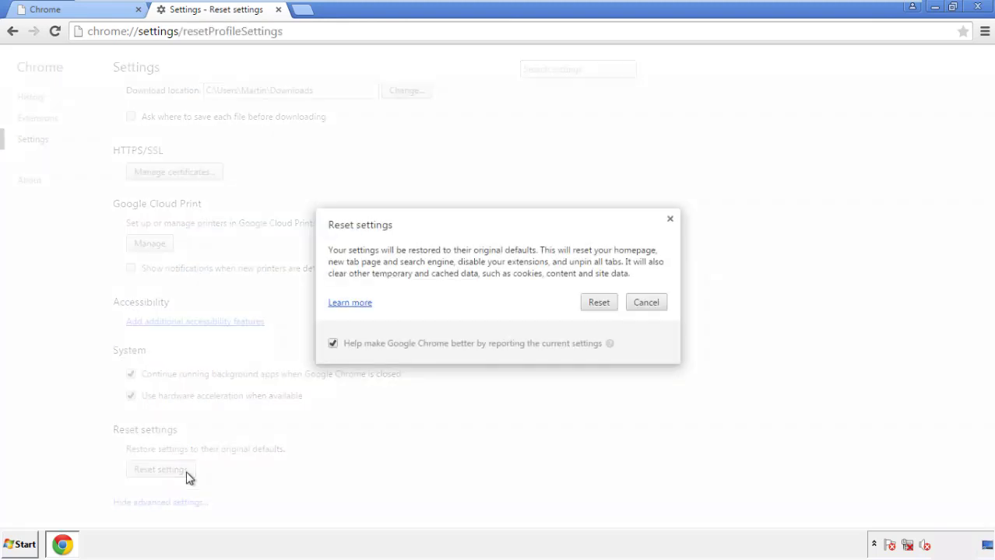
{"action": "left_click", "coordinate": [599, 301]}
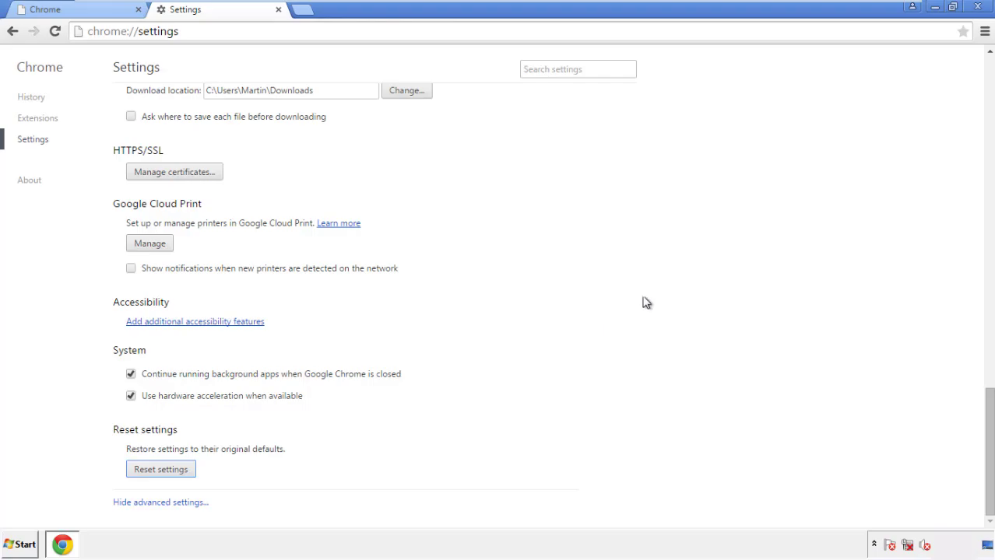
{"action": "left_click", "coordinate": [977, 6]}
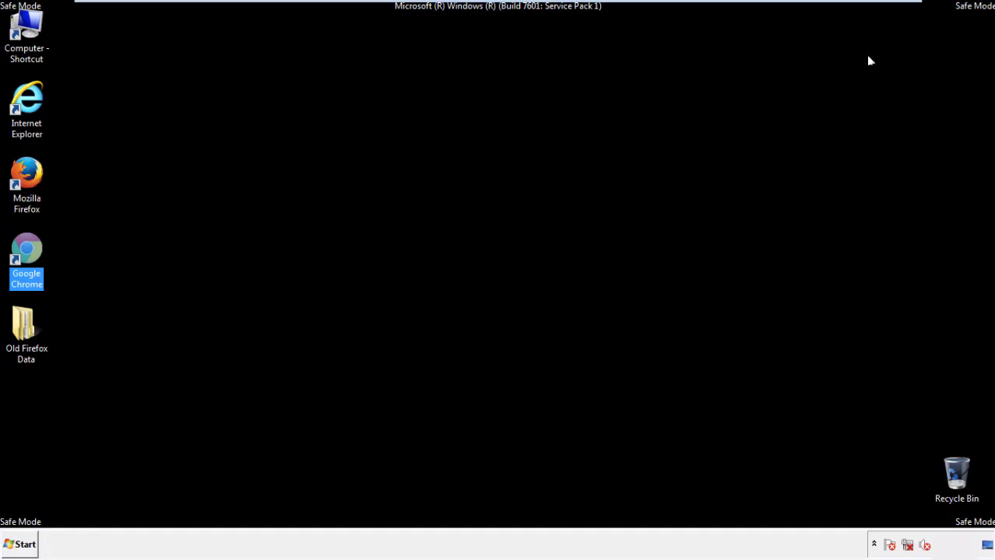
Deselect the Chrome icon and launch Mozilla Firefox from the desktop
{"action": "left_click", "coordinate": [537, 252]}
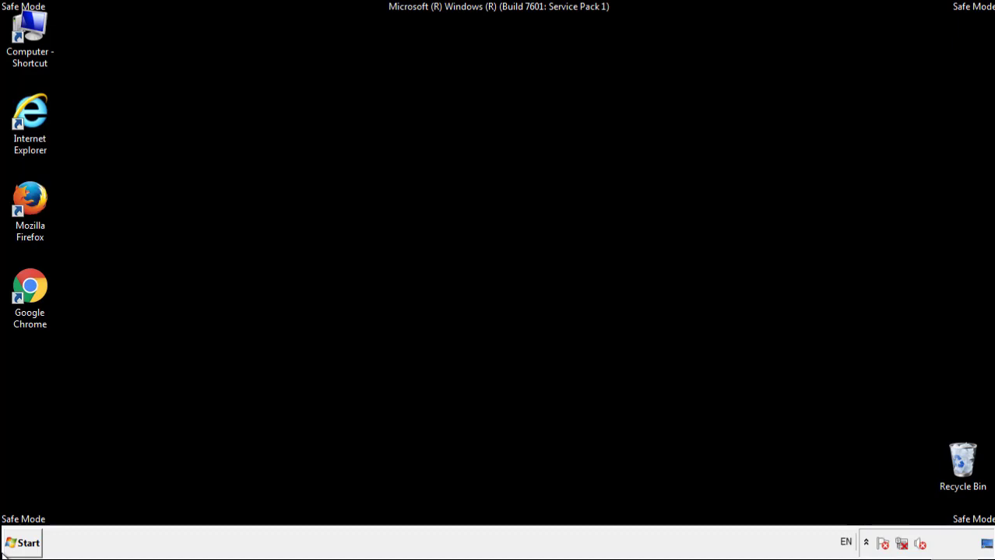
{"action": "double_click", "coordinate": [39, 196]}
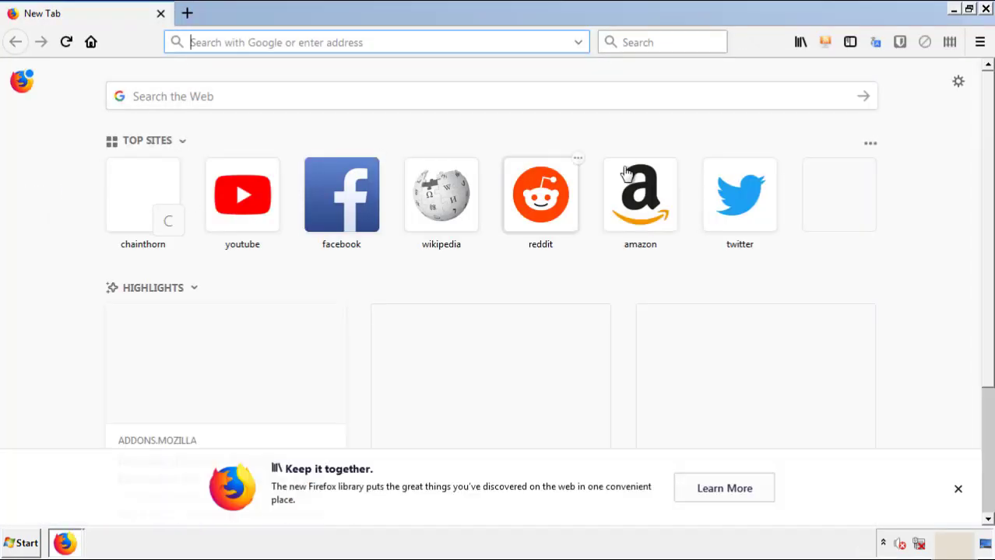
Remove the Search Mine extension in Firefox's Add-ons Manager, then close Firefox
{"action": "left_click", "coordinate": [980, 43]}
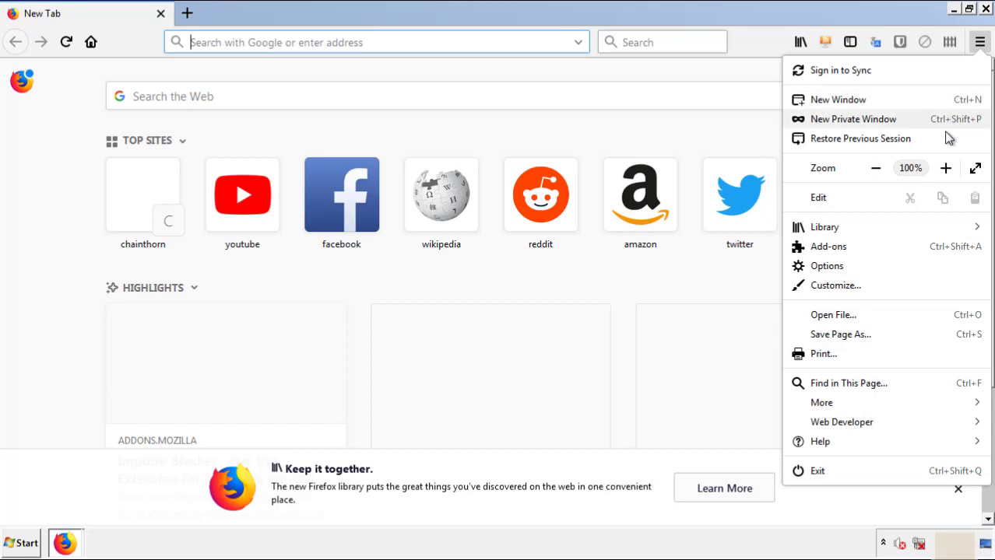
{"action": "left_click", "coordinate": [917, 255]}
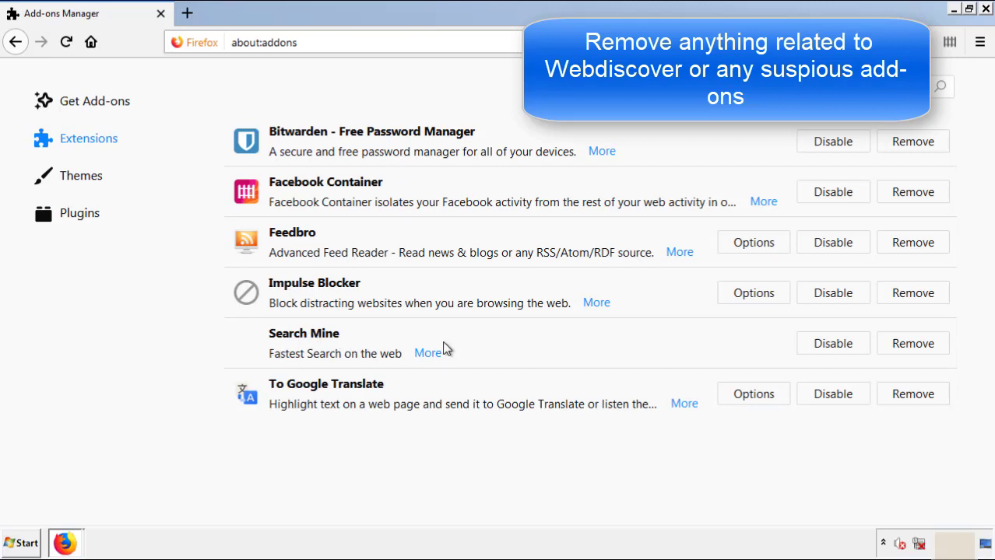
{"action": "left_click", "coordinate": [911, 351]}
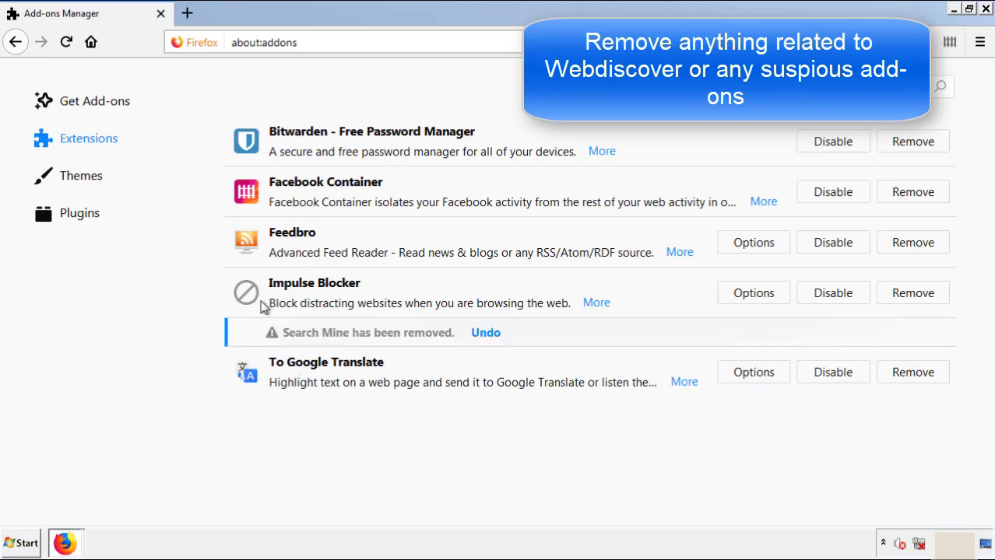
{"action": "left_click", "coordinate": [986, 9]}
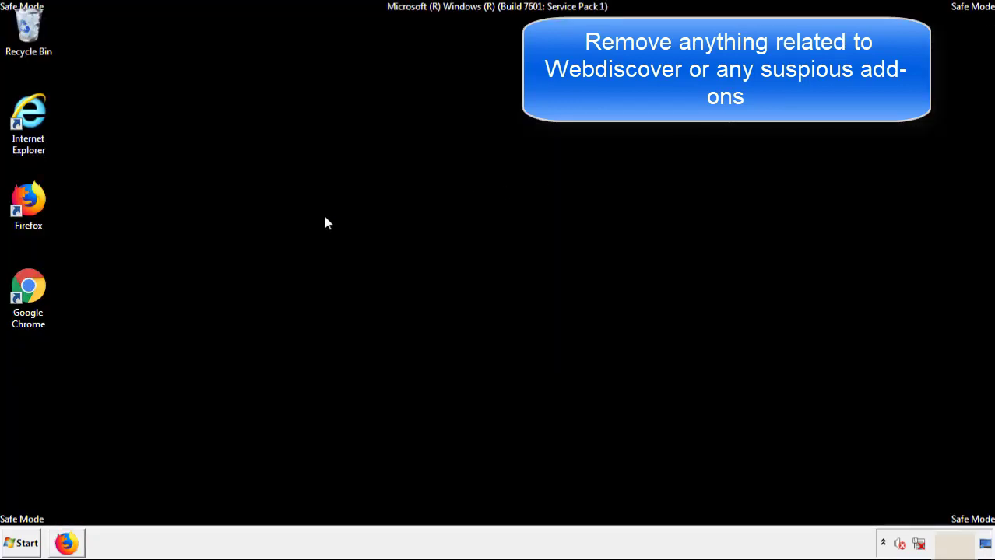
Launch Google Chrome and bring up its list of installed extensions
{"action": "double_click", "coordinate": [28, 302]}
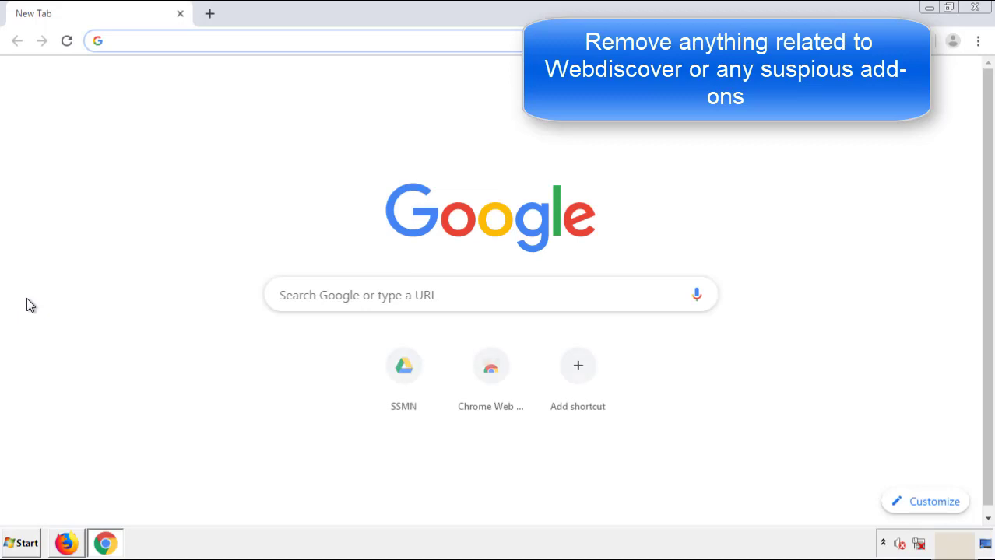
{"action": "left_click", "coordinate": [977, 41]}
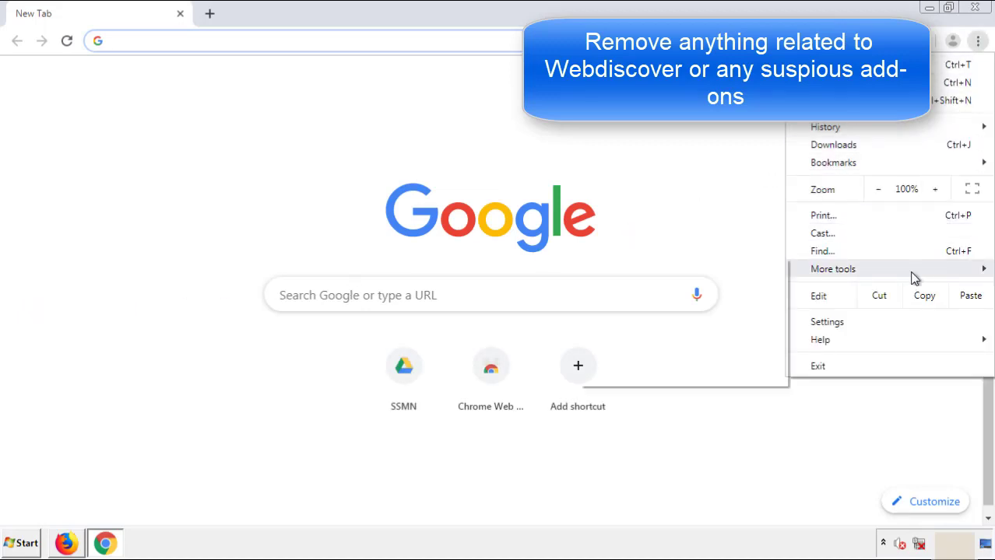
{"action": "mouse_move", "coordinate": [890, 276]}
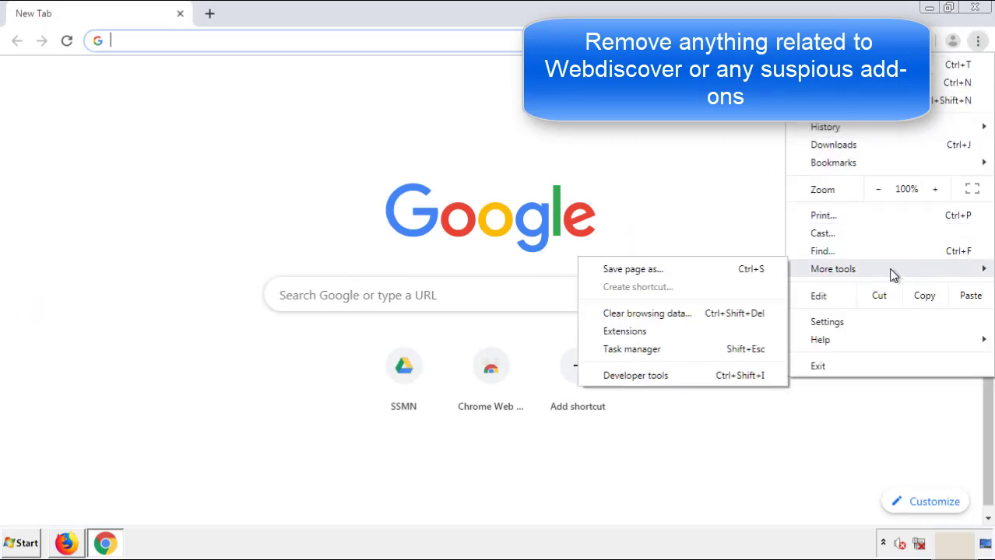
{"action": "left_click", "coordinate": [626, 331]}
{"action": "scroll", "coordinate": [280, 260], "scroll_direction": "down", "scroll_amount": 7}
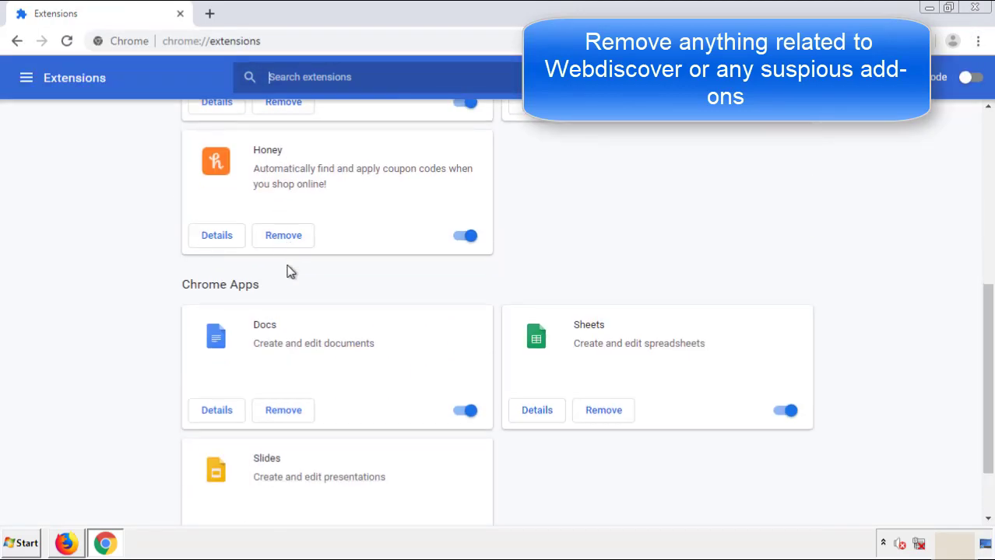
{"action": "scroll", "coordinate": [377, 284], "scroll_direction": "up", "scroll_amount": 7}
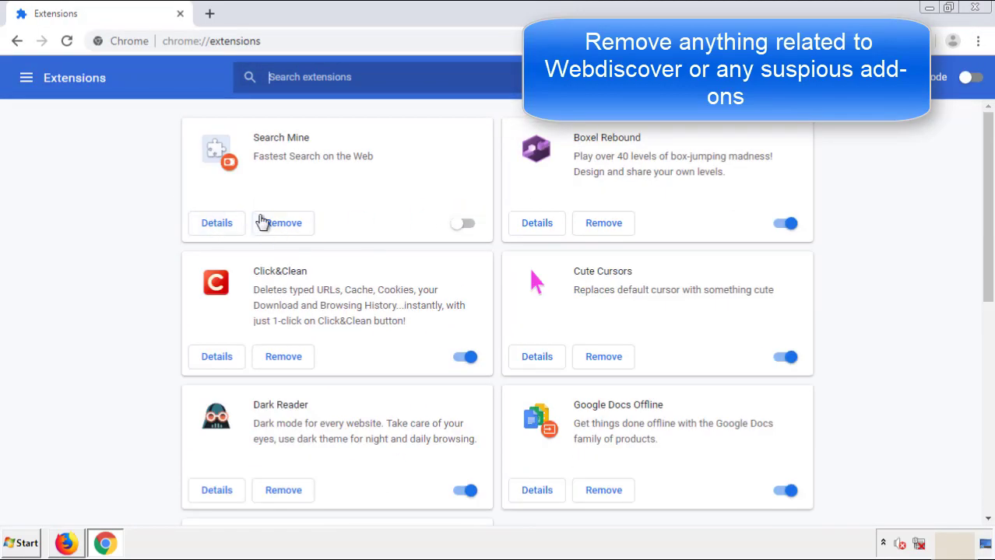
Remove the Search Mine extension, close Chrome and bring up the Start menu
{"action": "left_click", "coordinate": [282, 227]}
{"action": "left_click", "coordinate": [559, 127]}
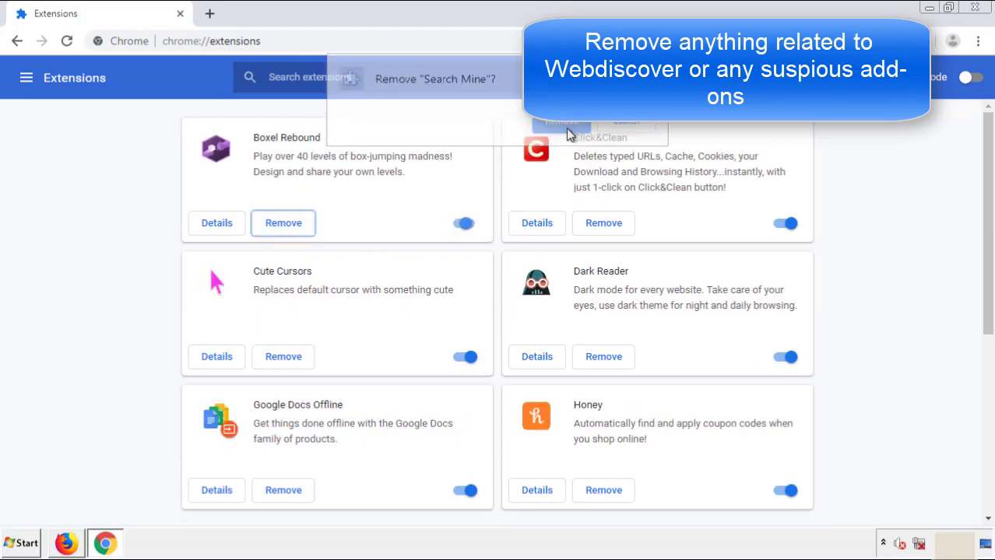
{"action": "left_click", "coordinate": [984, 14]}
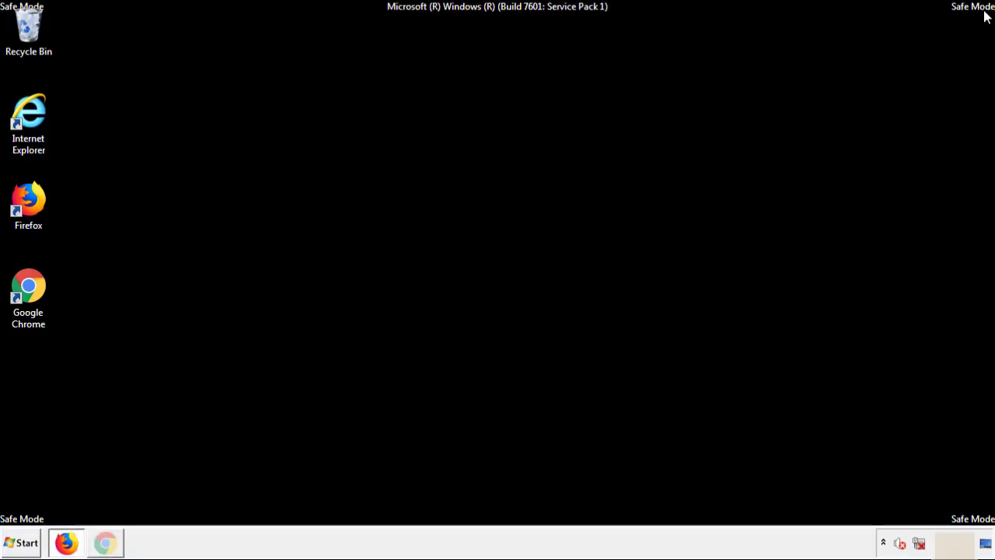
{"action": "left_click", "coordinate": [28, 545]}
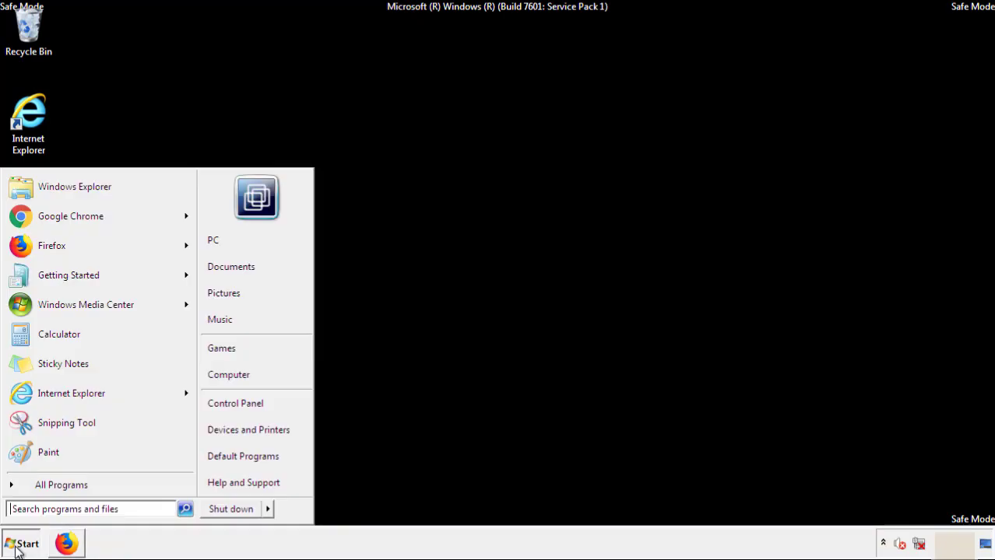